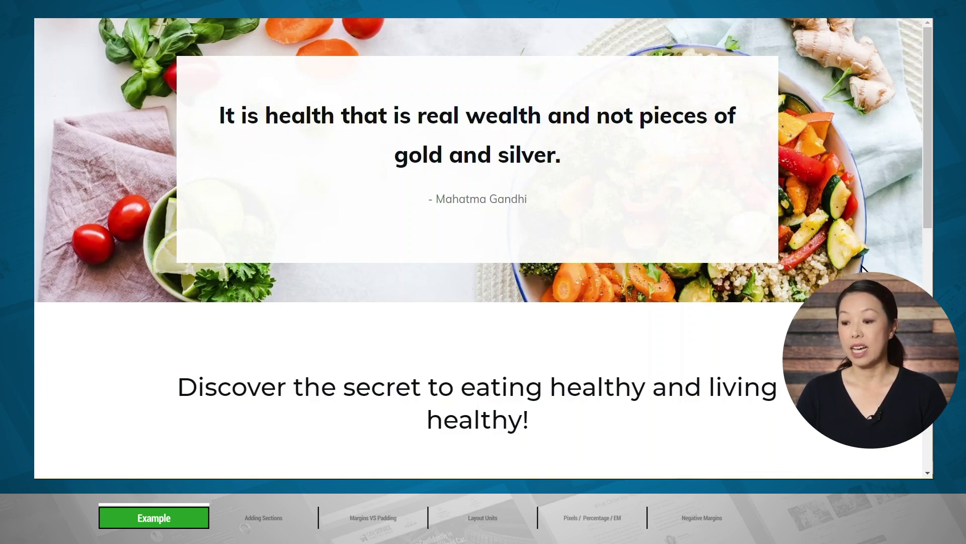
Step: Look over the example page from the quote banner down to the heading and salad photo
{"action": "scroll", "coordinate": [854, 269], "scroll_direction": "down", "scroll_amount": 7}
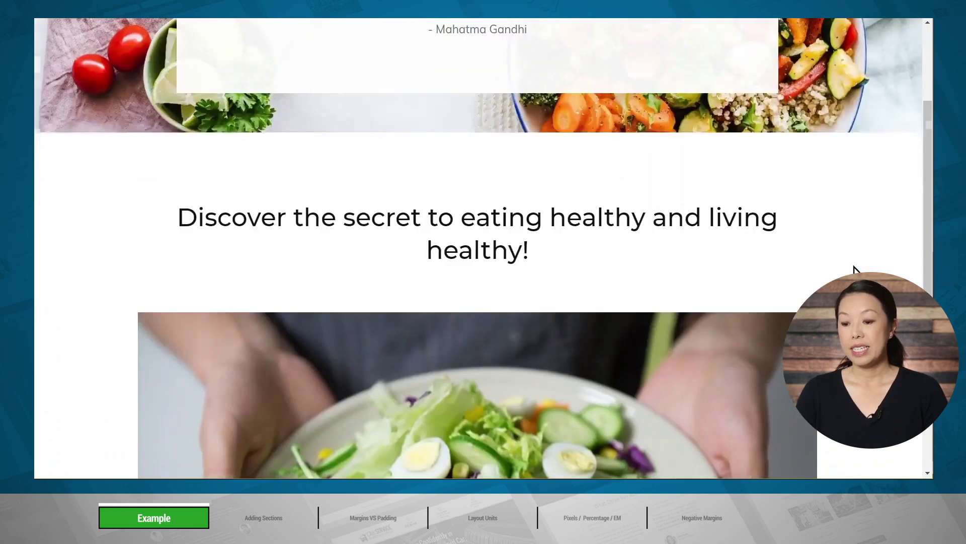
{"action": "scroll", "coordinate": [854, 270], "scroll_direction": "down", "scroll_amount": 3}
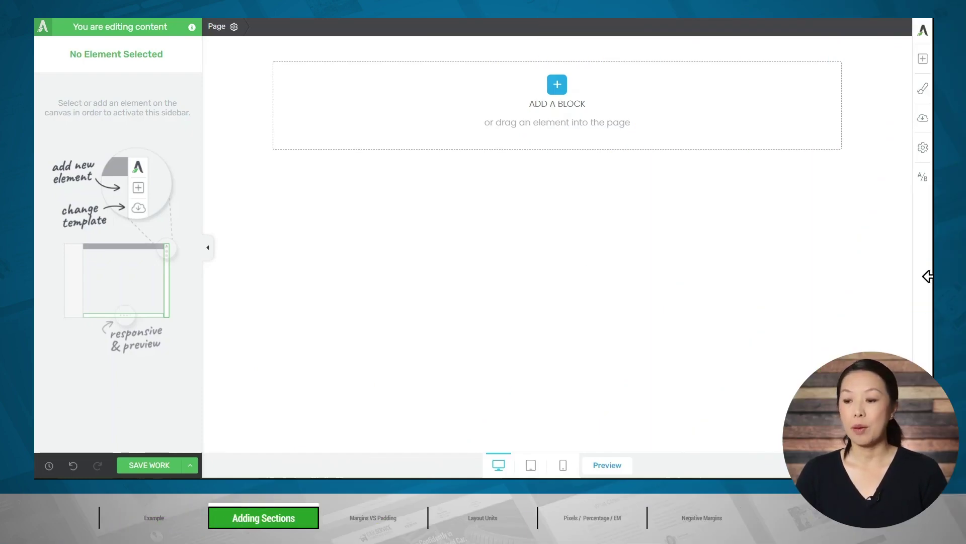
Step: Add a background section to the empty page and apply the vegetables and salad bowl photo from the media library as its background
{"action": "left_click", "coordinate": [925, 70]}
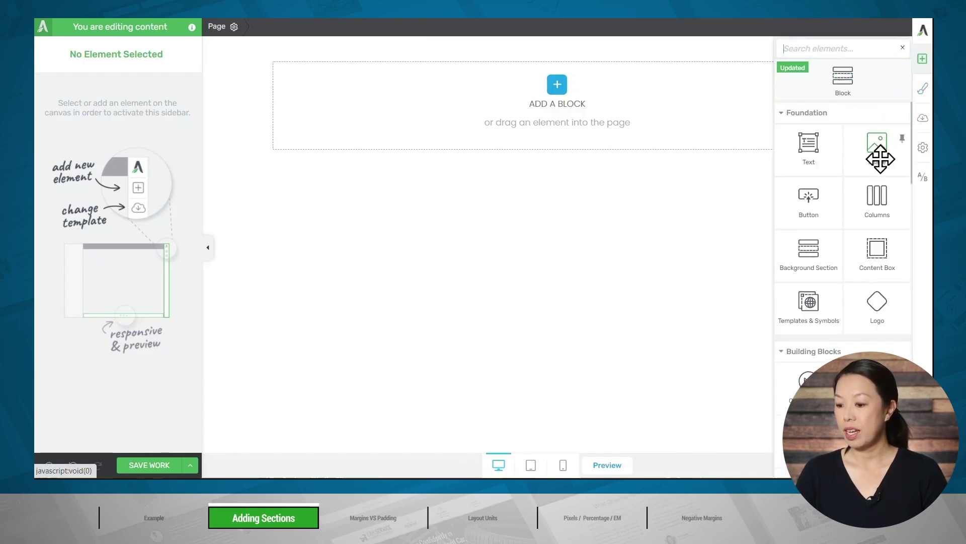
{"action": "left_click_drag", "start_coordinate": [805, 258], "coordinate": [554, 70]}
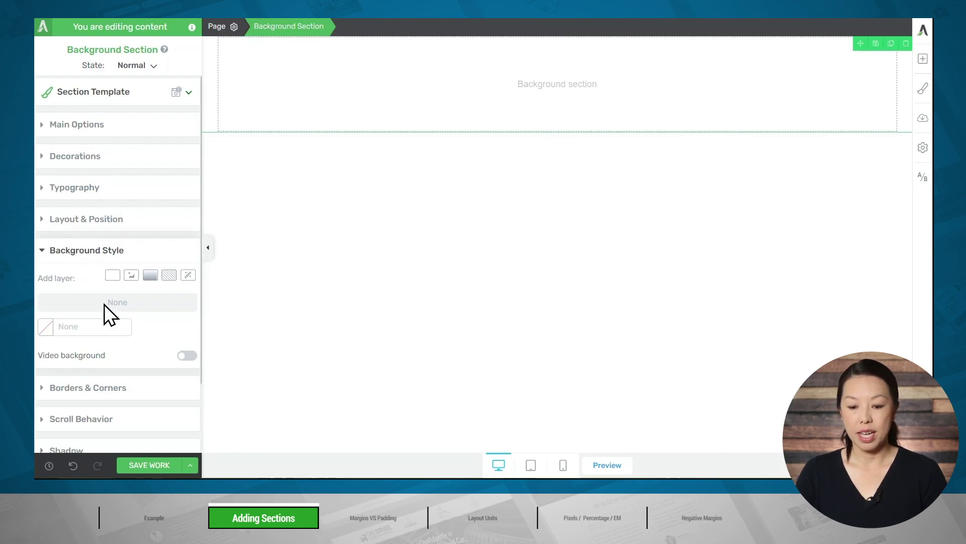
{"action": "left_click", "coordinate": [130, 276]}
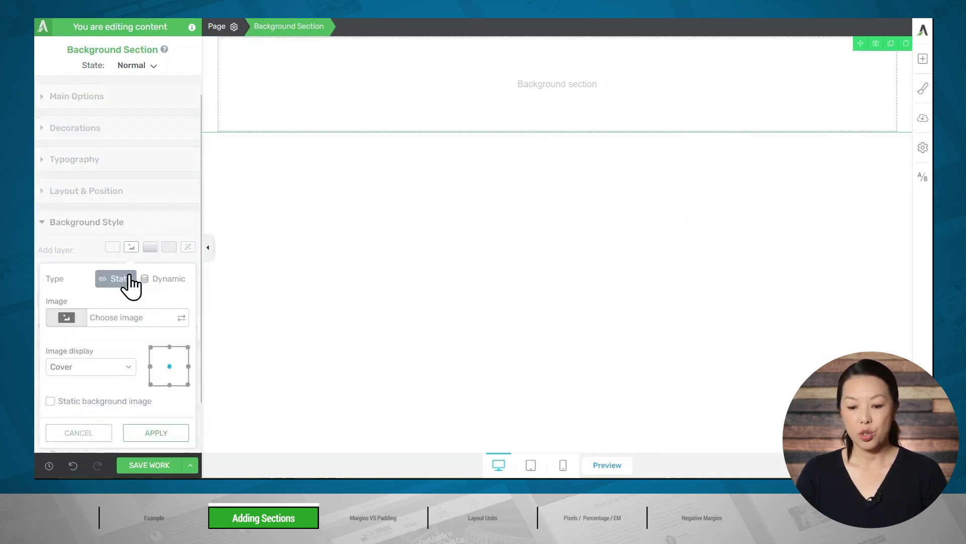
{"action": "left_click", "coordinate": [105, 305]}
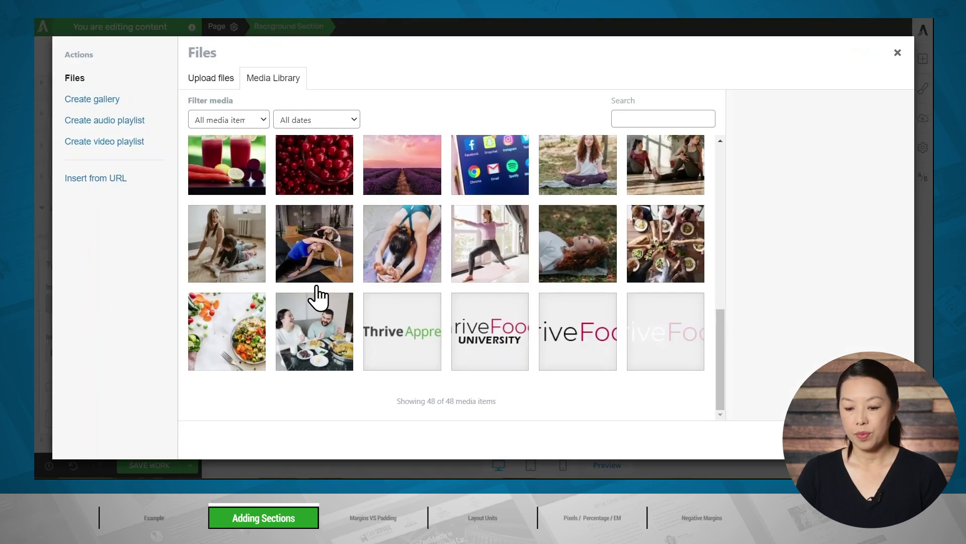
{"action": "left_click", "coordinate": [246, 329]}
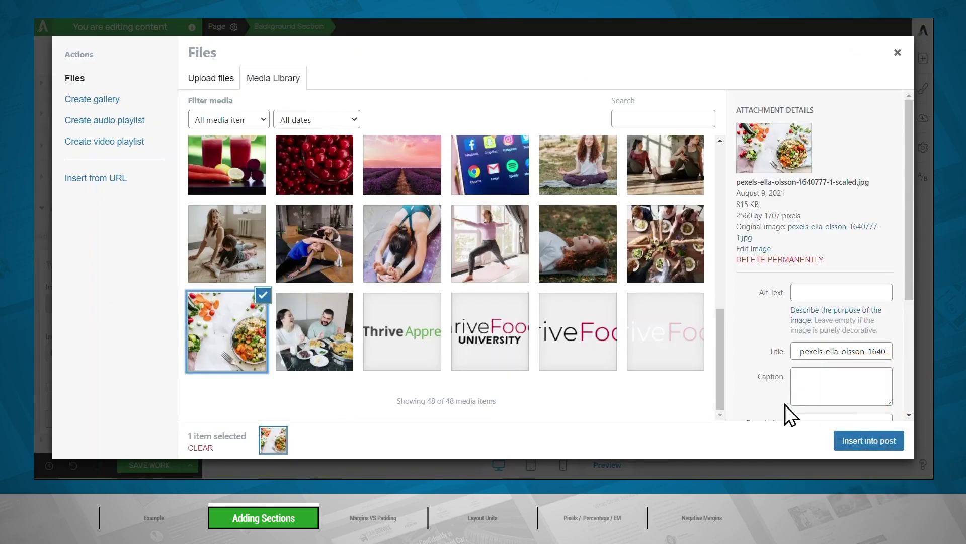
{"action": "left_click", "coordinate": [866, 441]}
{"action": "left_click", "coordinate": [156, 431]}
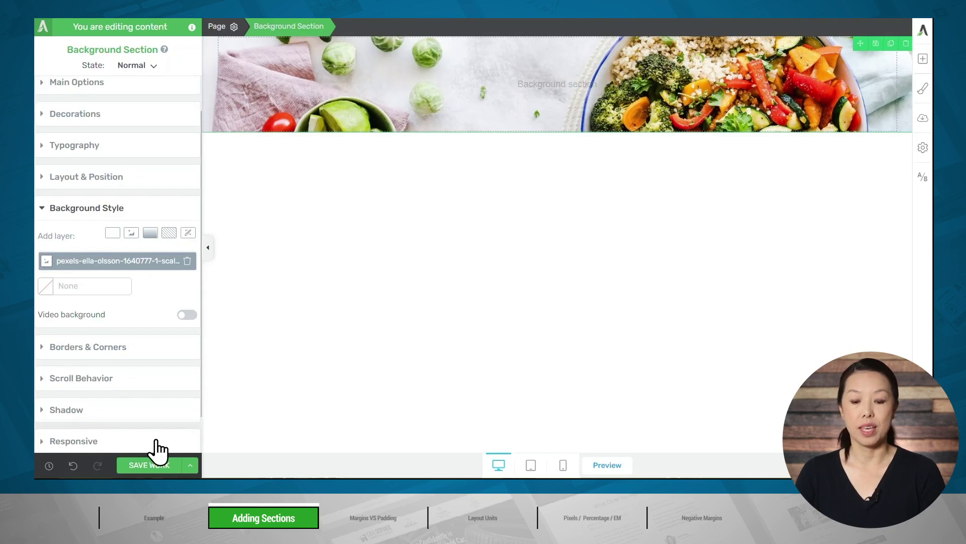
Step: Place a content box inside the background section and give it a #ffffff background color at 93 opacity
{"action": "left_click", "coordinate": [924, 60]}
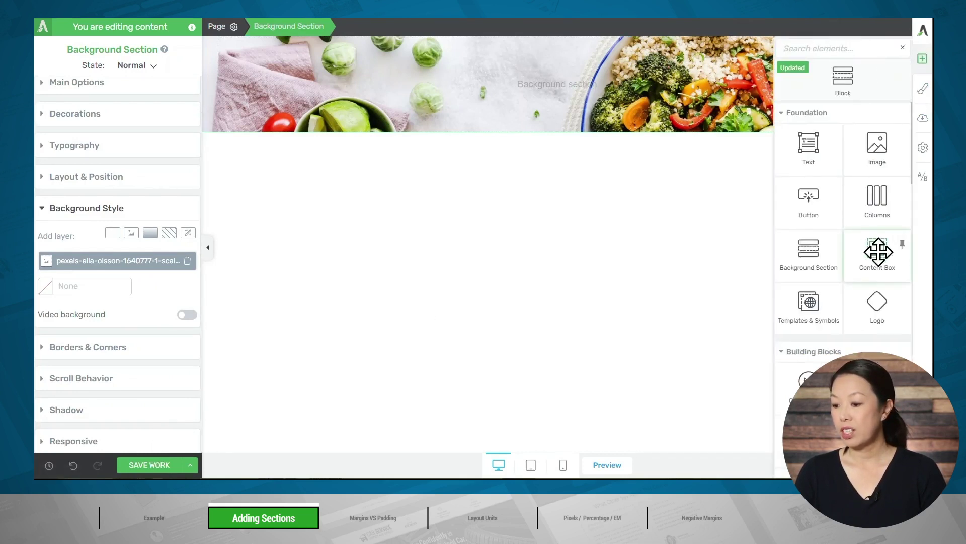
{"action": "left_click_drag", "start_coordinate": [879, 251], "coordinate": [479, 80]}
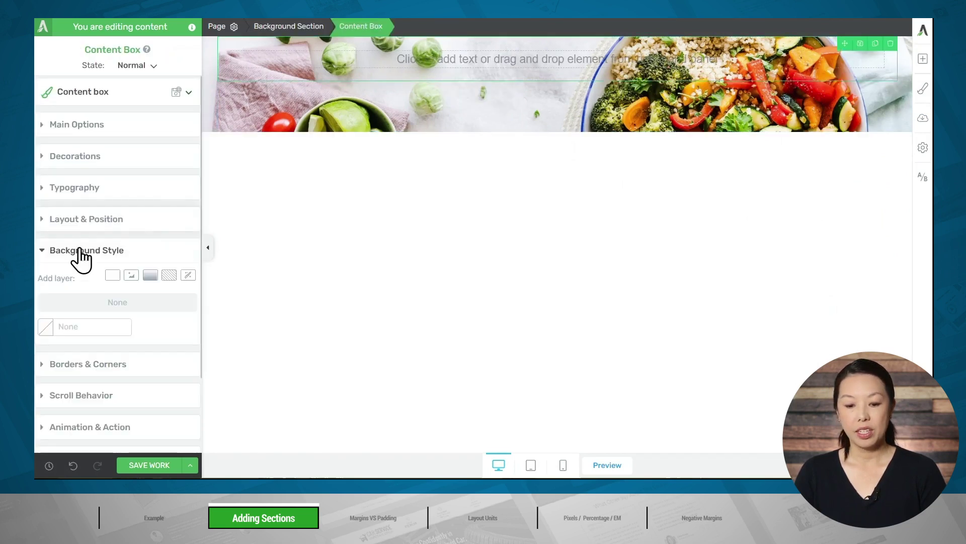
{"action": "left_click", "coordinate": [111, 275]}
{"action": "type", "text": "#ffffff"}
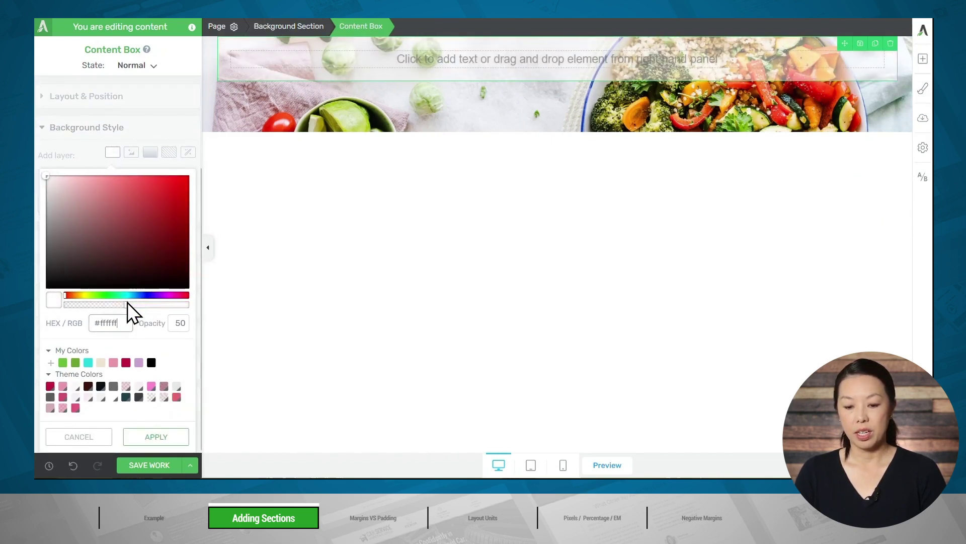
{"action": "left_click_drag", "start_coordinate": [128, 304], "coordinate": [177, 312]}
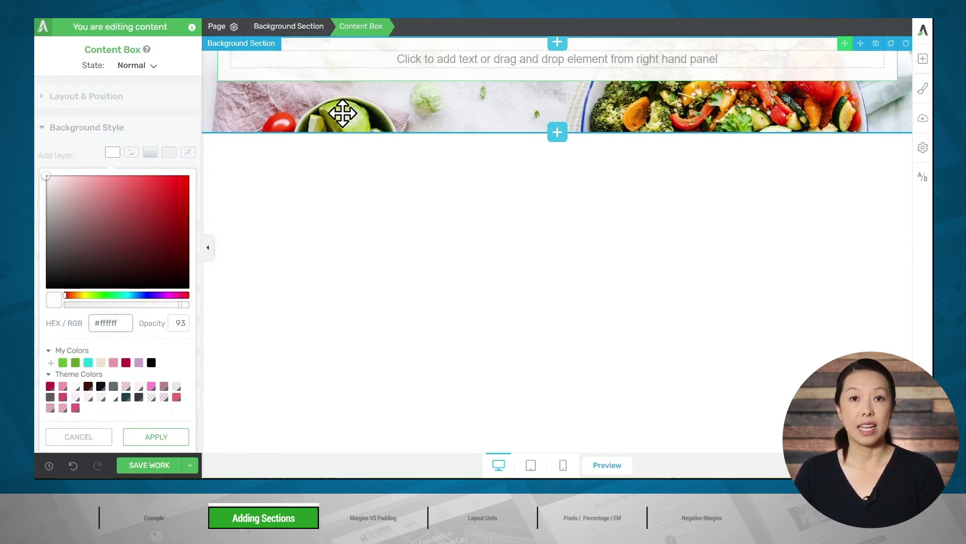
Step: Enter the quote "It is health that is real wealth and not pieces of gold and silver." with "-Mahatma Gandhi" below it in the content box
{"action": "left_click", "coordinate": [407, 55]}
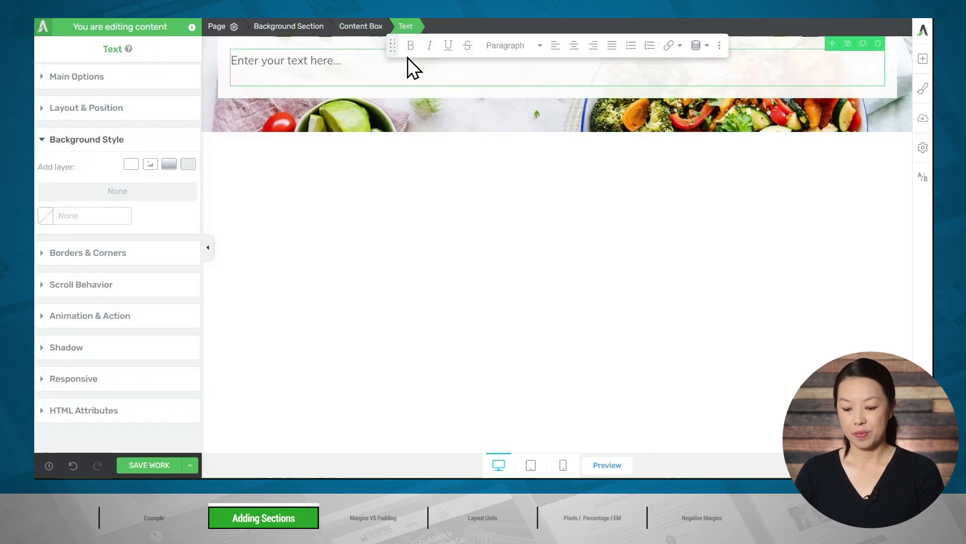
{"action": "type", "text": "It is health that is real wealth and not pieces of gold and silver.  -Mahatma Gandhi"}
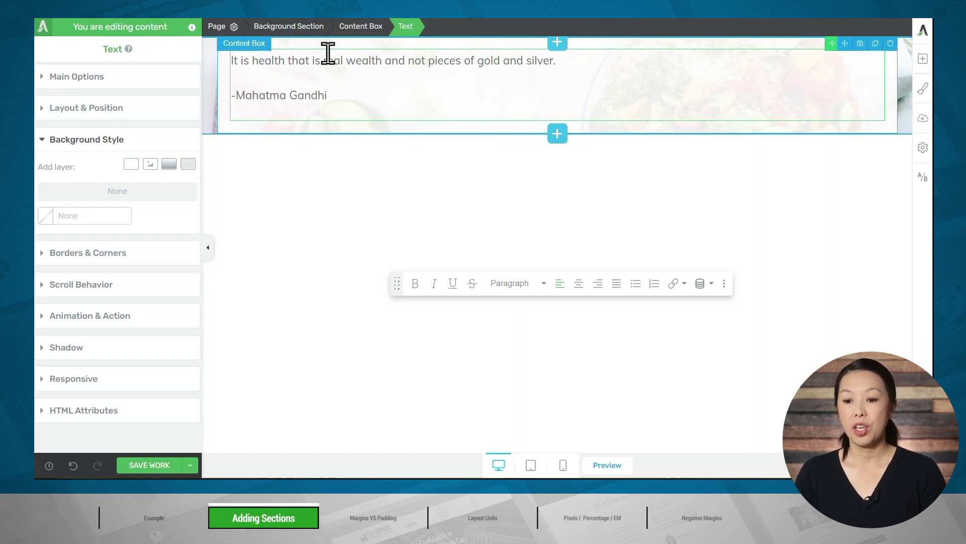
Step: Set the background section's minimum height to 1 px
{"action": "left_click", "coordinate": [287, 30]}
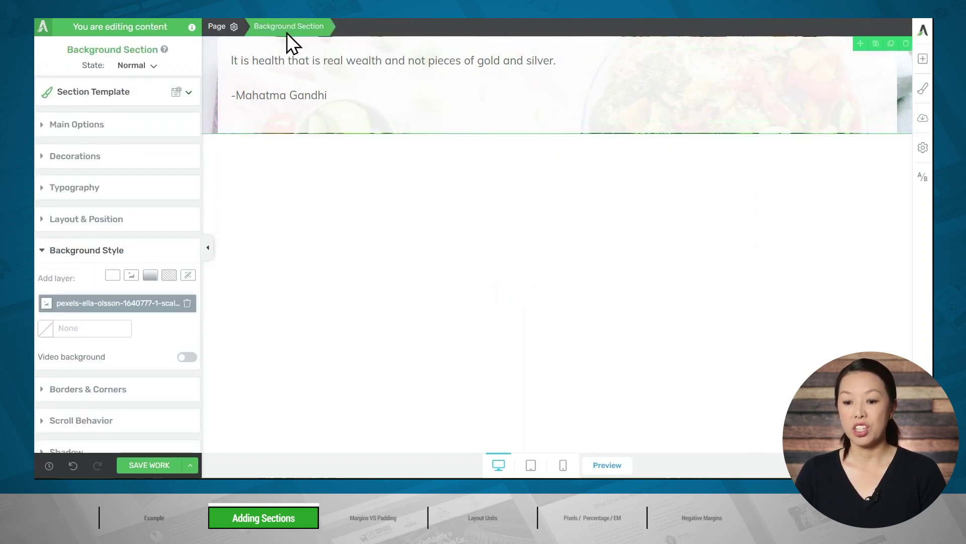
{"action": "left_click", "coordinate": [81, 125]}
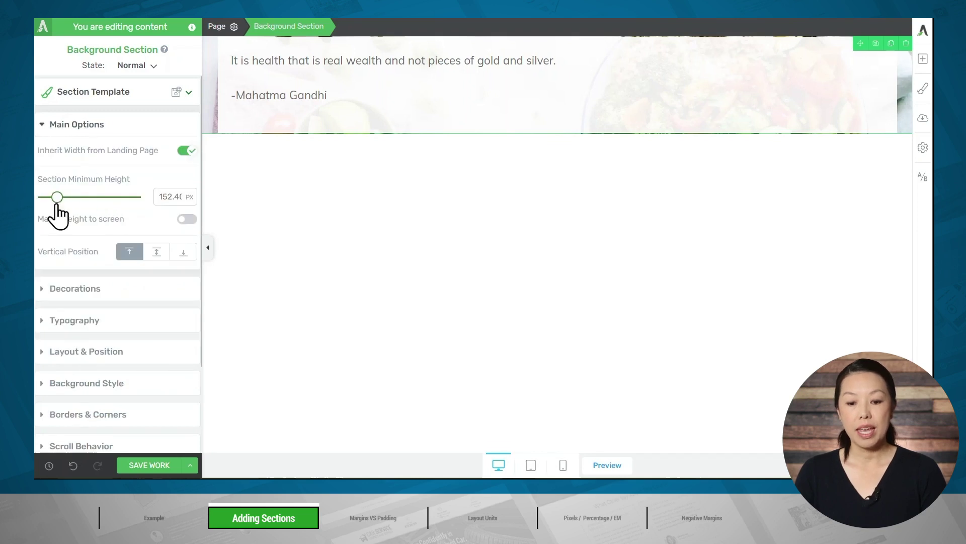
{"action": "mouse_move", "coordinate": [59, 200]}
{"action": "left_mouse_down"}
{"action": "mouse_move", "coordinate": [69, 198]}
{"action": "mouse_move", "coordinate": [40, 199]}
{"action": "left_mouse_up"}
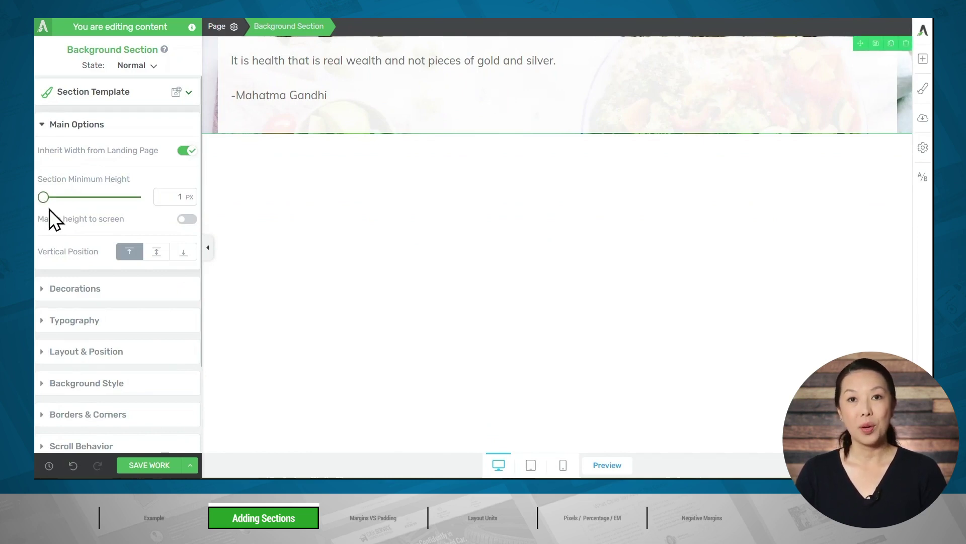
Step: Try a 60 px top margin on the content box that holds the quote
{"action": "left_click", "coordinate": [356, 102]}
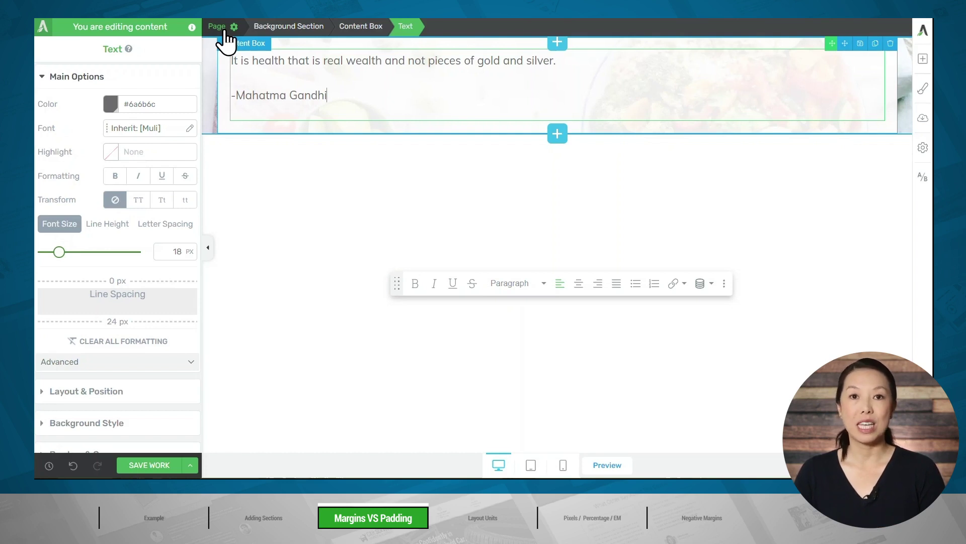
{"action": "left_click", "coordinate": [355, 30]}
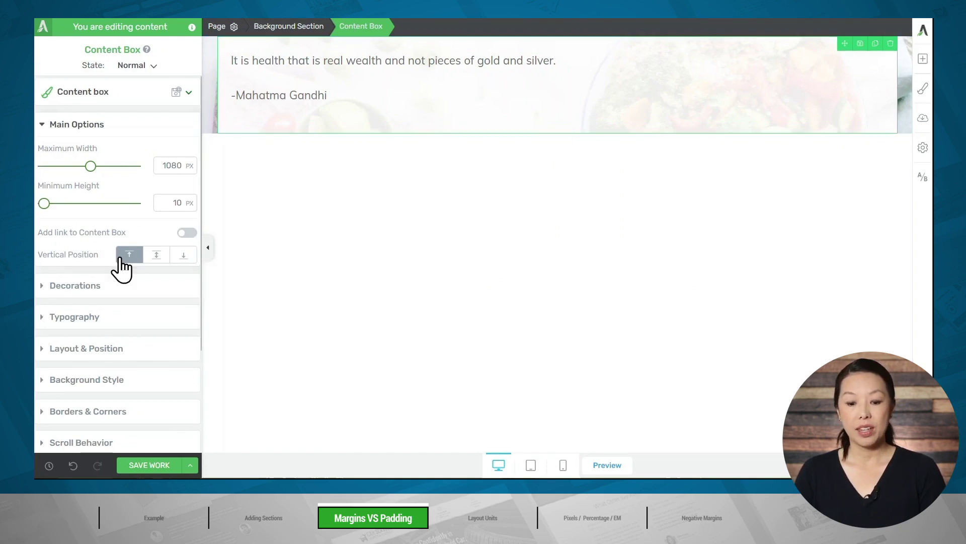
{"action": "left_click", "coordinate": [83, 356]}
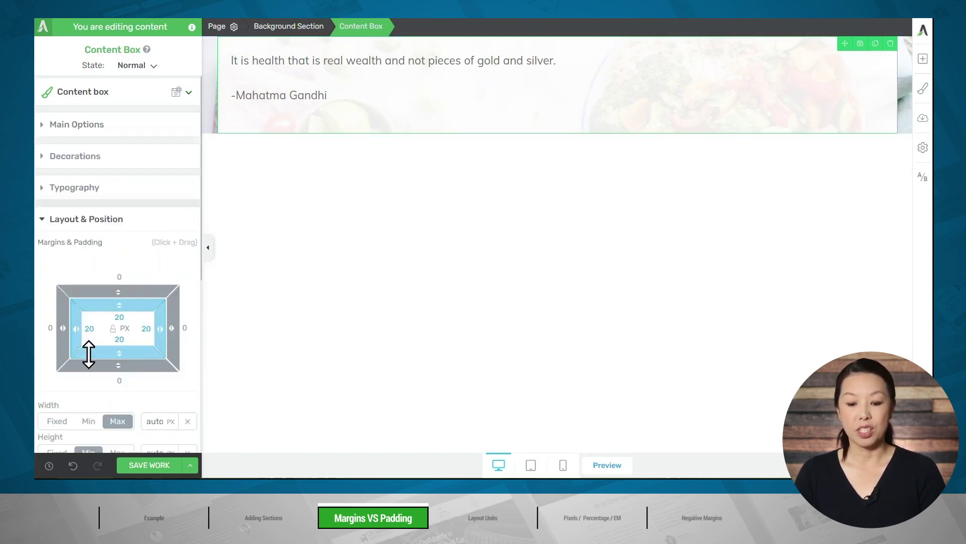
{"action": "scroll", "coordinate": [152, 384], "scroll_direction": "down", "scroll_amount": 3}
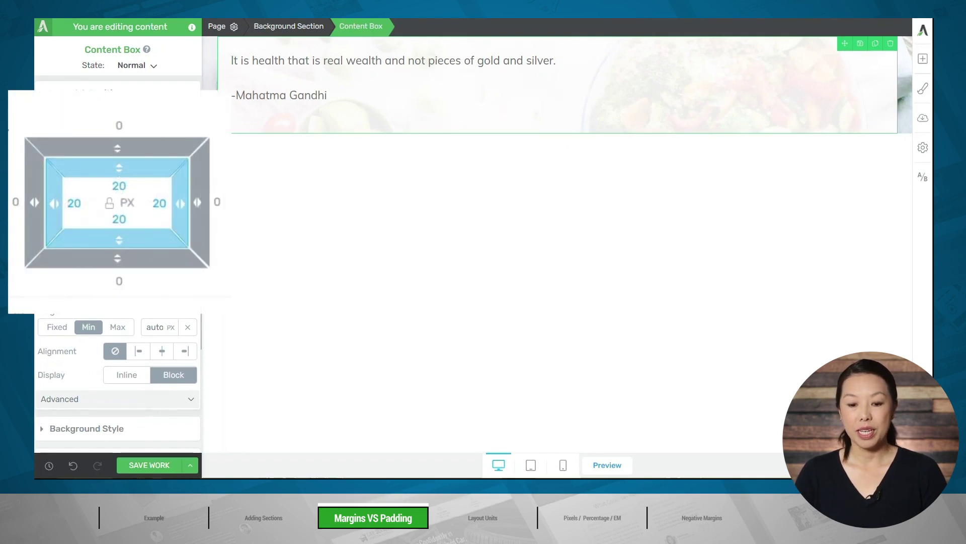
{"action": "left_click", "coordinate": [140, 126]}
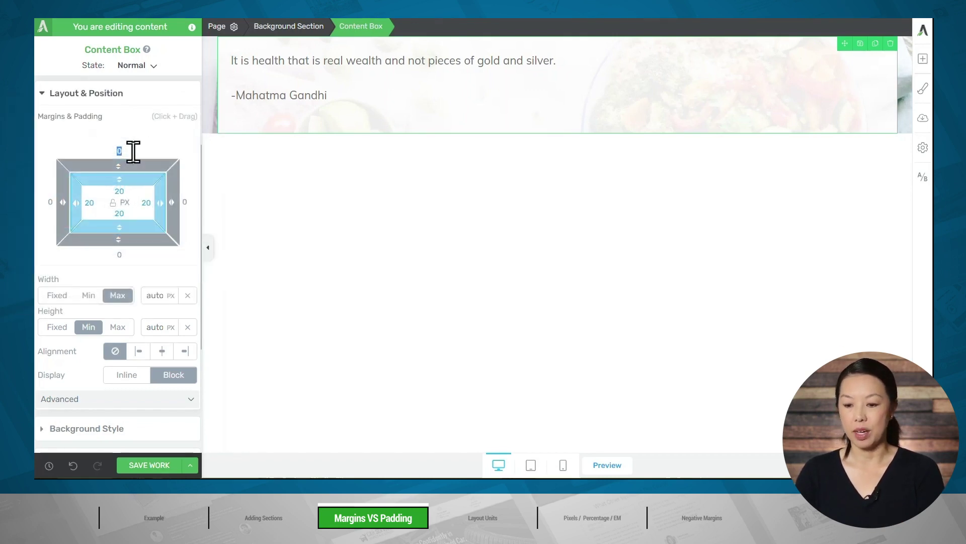
{"action": "type", "text": "60"}
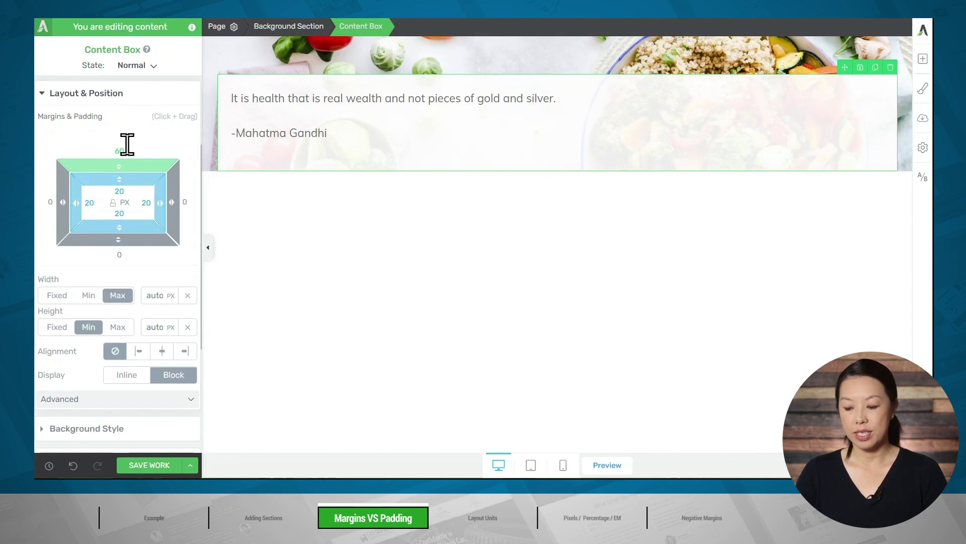
Step: Clear the content box's top margin back to 0 and select its top padding value
{"action": "key", "text": "BackSpace"}
{"action": "key", "text": "BackSpace"}
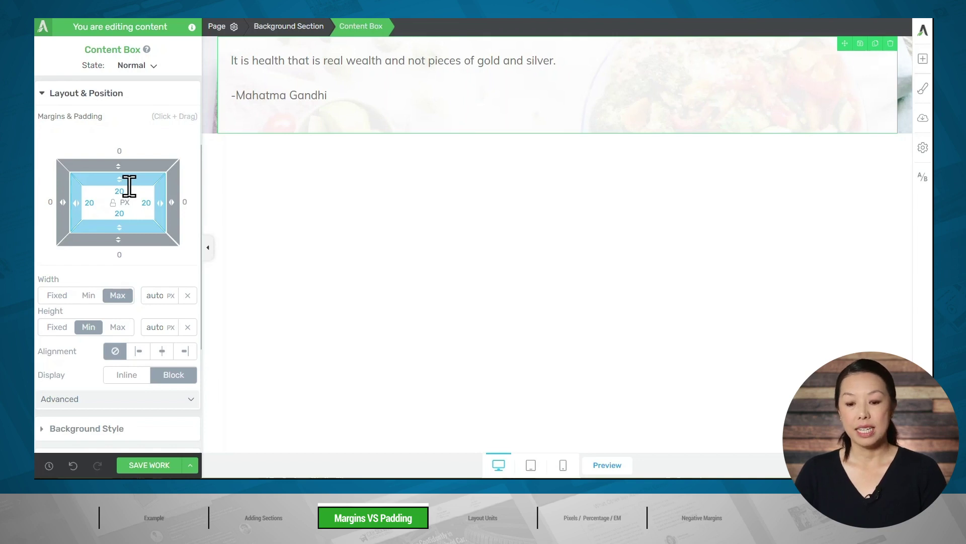
{"action": "left_click_drag", "start_coordinate": [125, 190], "coordinate": [186, 188]}
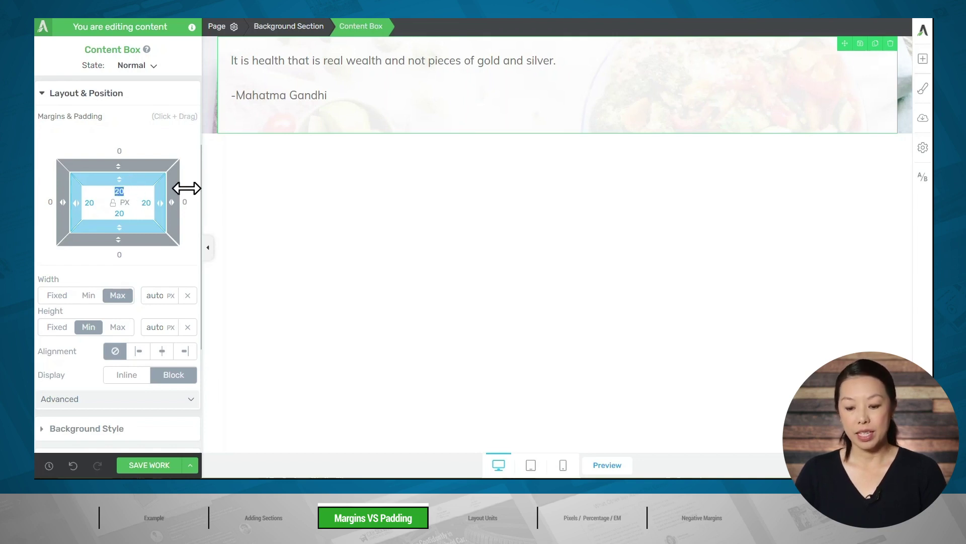
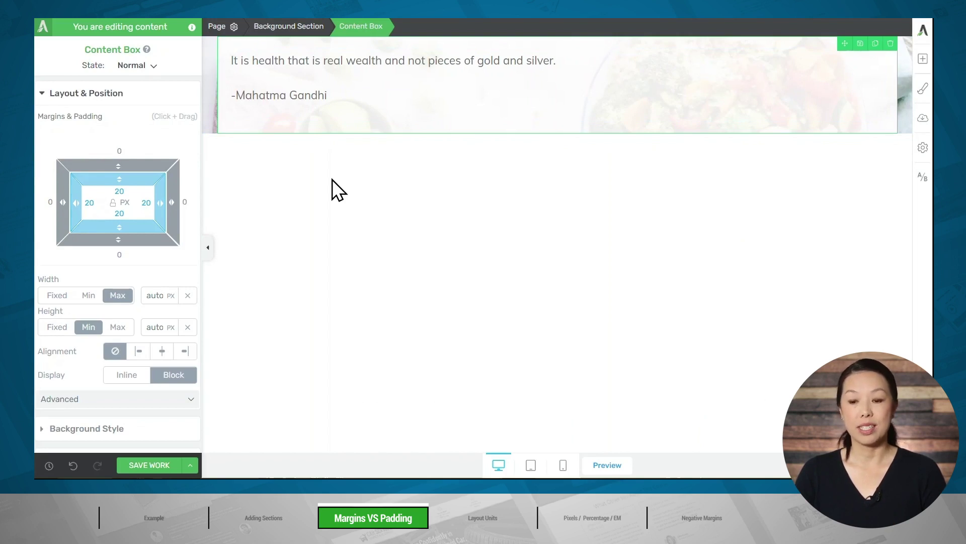
Step: Link the four sides of the background section's spacing and try 60 px of padding all around
{"action": "left_click", "coordinate": [287, 30]}
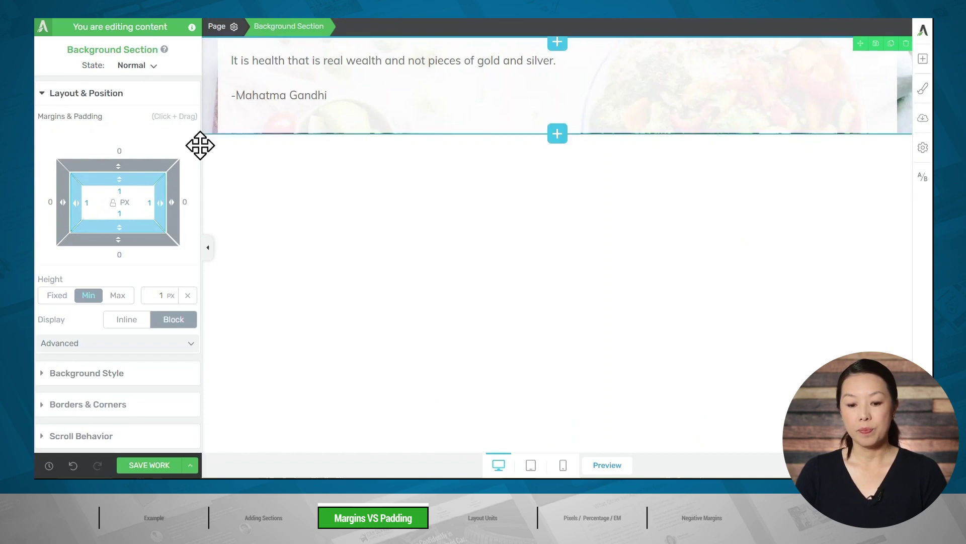
{"action": "left_click", "coordinate": [122, 191]}
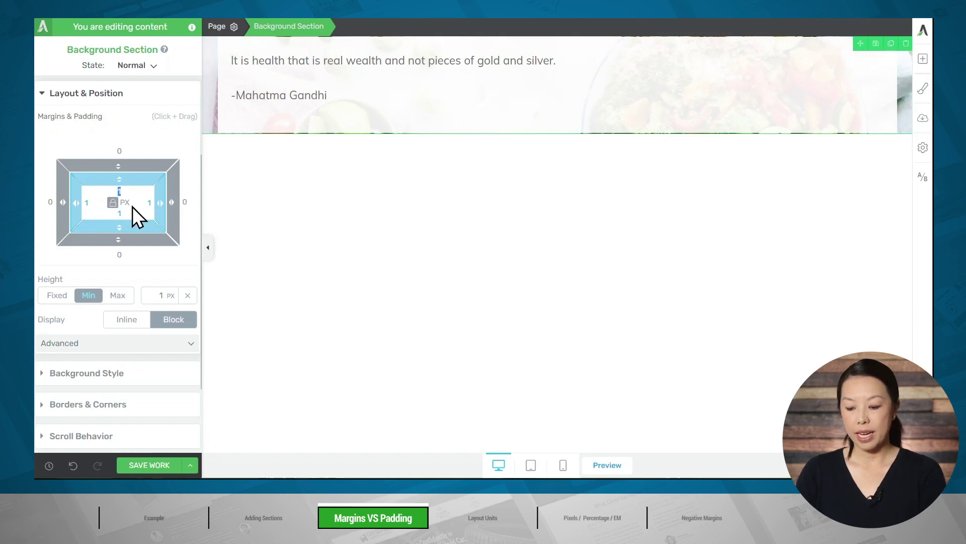
{"action": "type", "text": "60"}
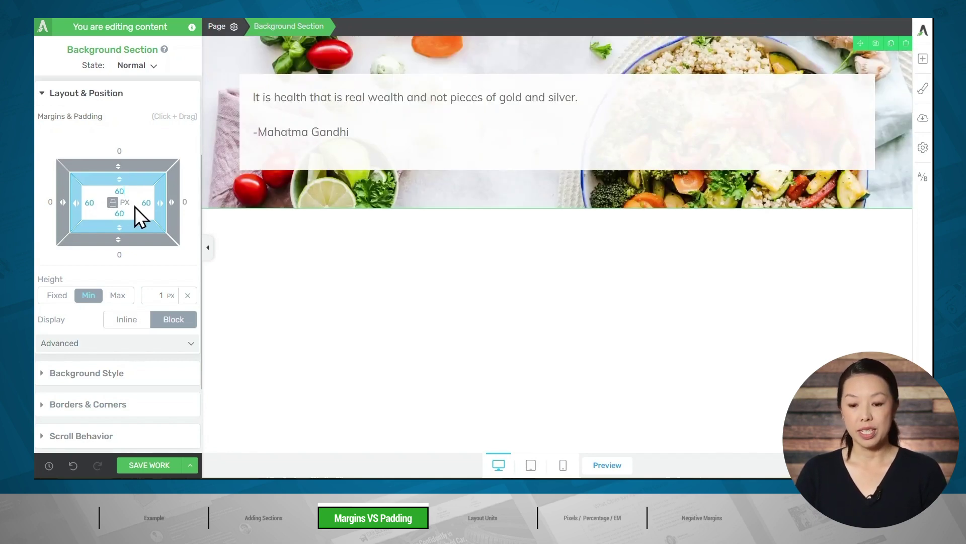
Step: Reset the background section's padding to 1 px on all four sides
{"action": "key", "text": "BackSpace"}
{"action": "key", "text": "BackSpace"}
{"action": "type", "text": "1"}
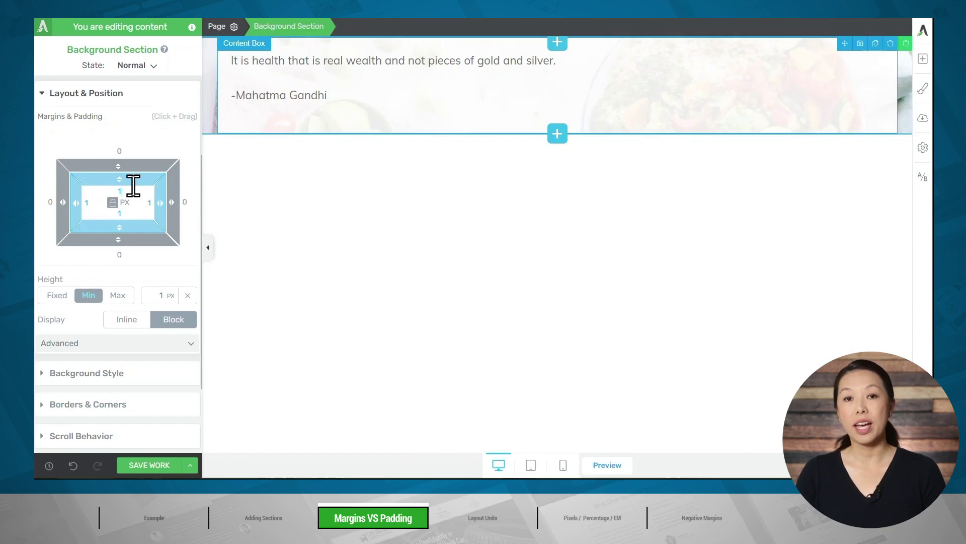
Step: Set the content box's margin to 60 px on all four linked sides
{"action": "left_click", "coordinate": [370, 70]}
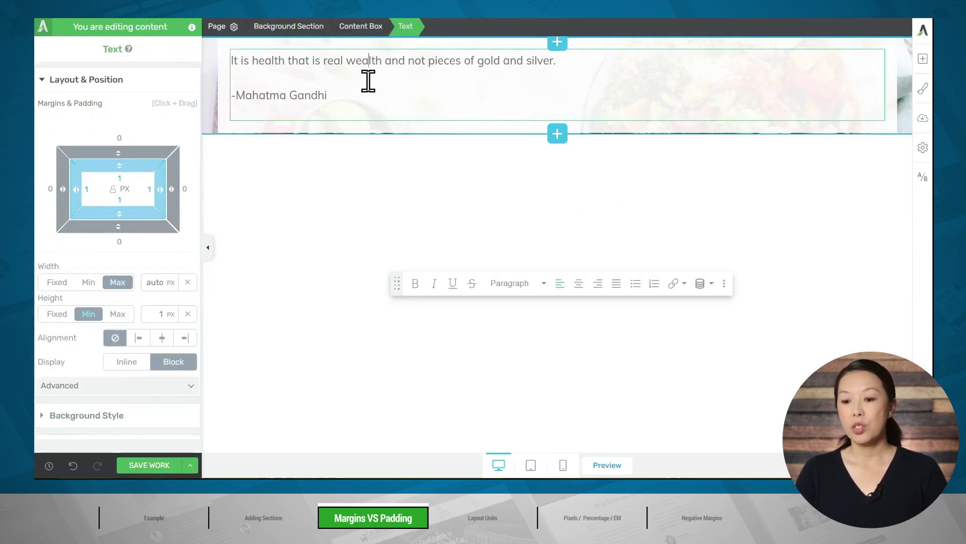
{"action": "left_click", "coordinate": [355, 33]}
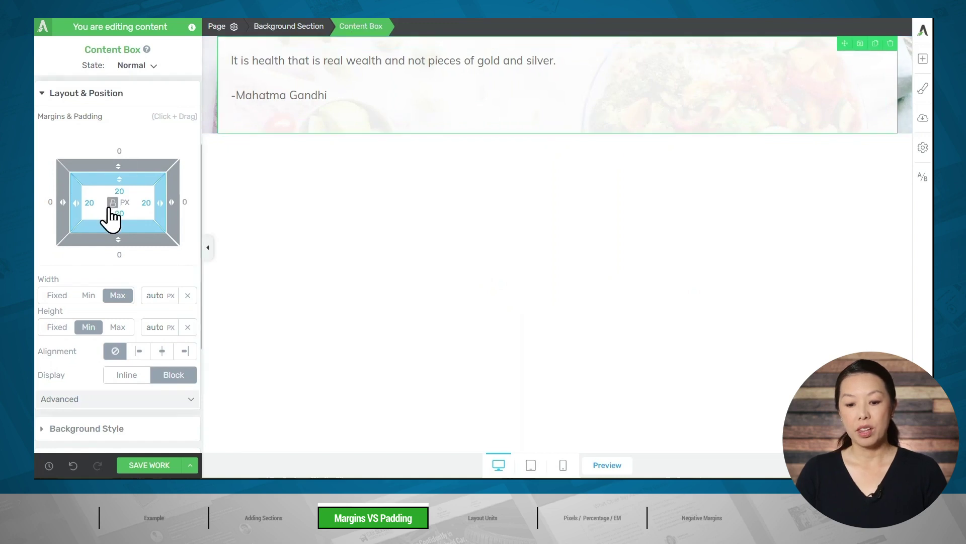
{"action": "left_click", "coordinate": [145, 148]}
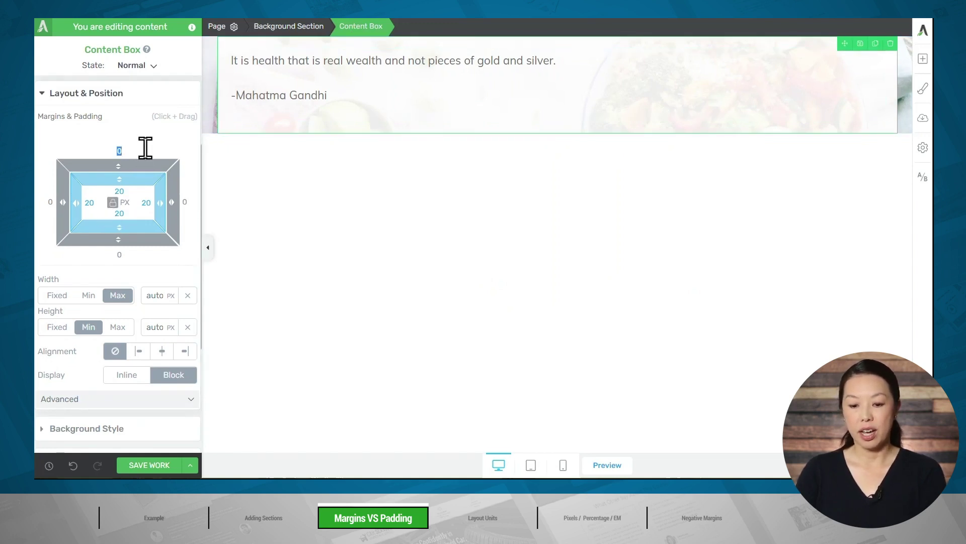
{"action": "type", "text": "60"}
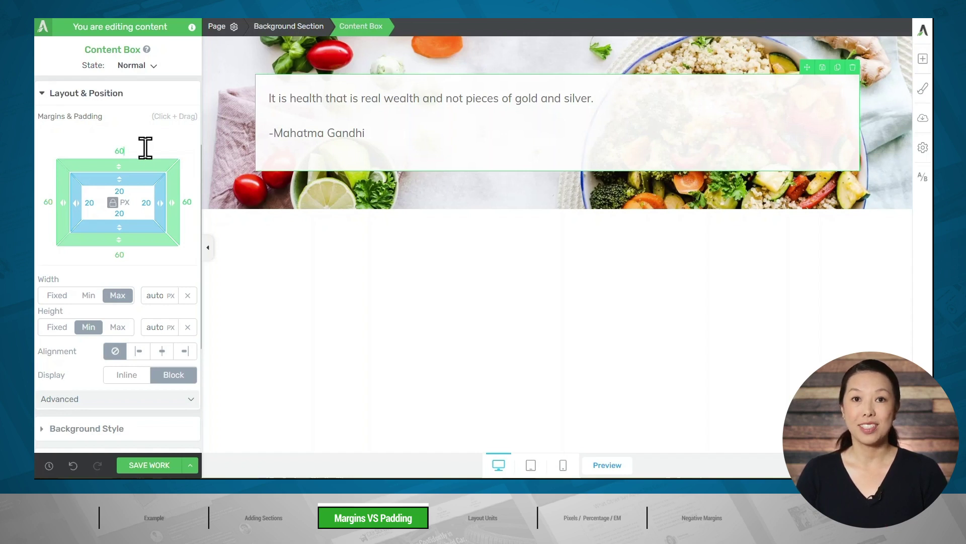
{"action": "left_click", "coordinate": [143, 146]}
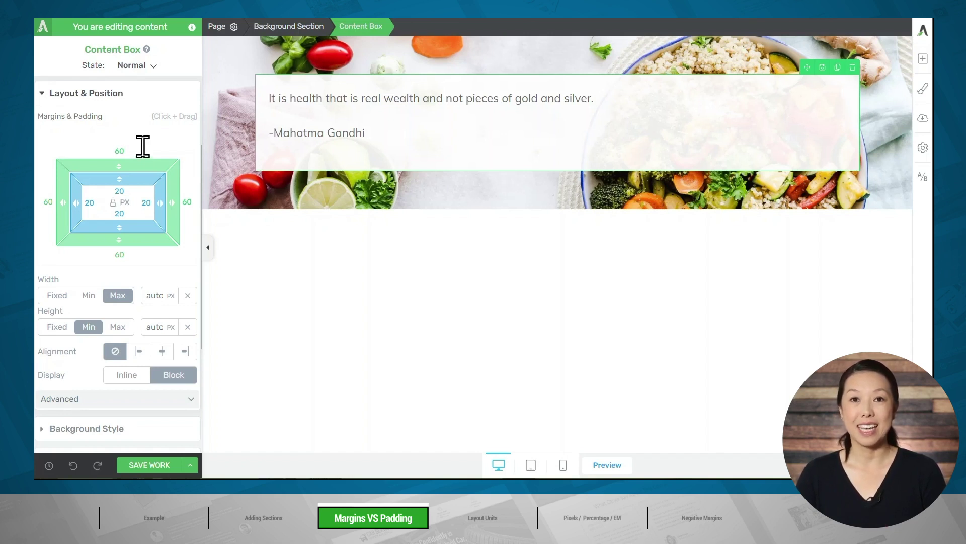
Step: Center-align both the quote and its attribution line in the content box's text
{"action": "left_click", "coordinate": [410, 140]}
{"action": "left_click_drag", "start_coordinate": [409, 140], "coordinate": [250, 119]}
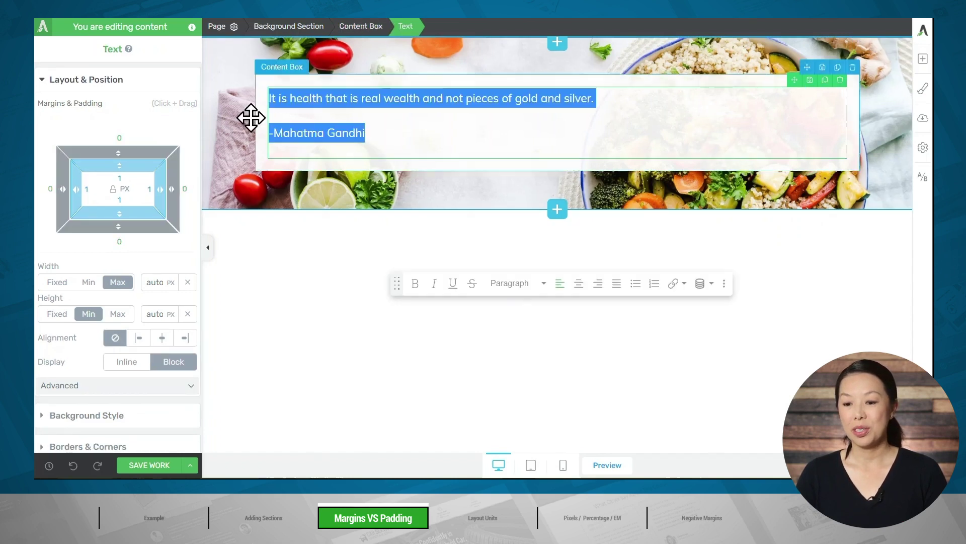
{"action": "left_click", "coordinate": [578, 283]}
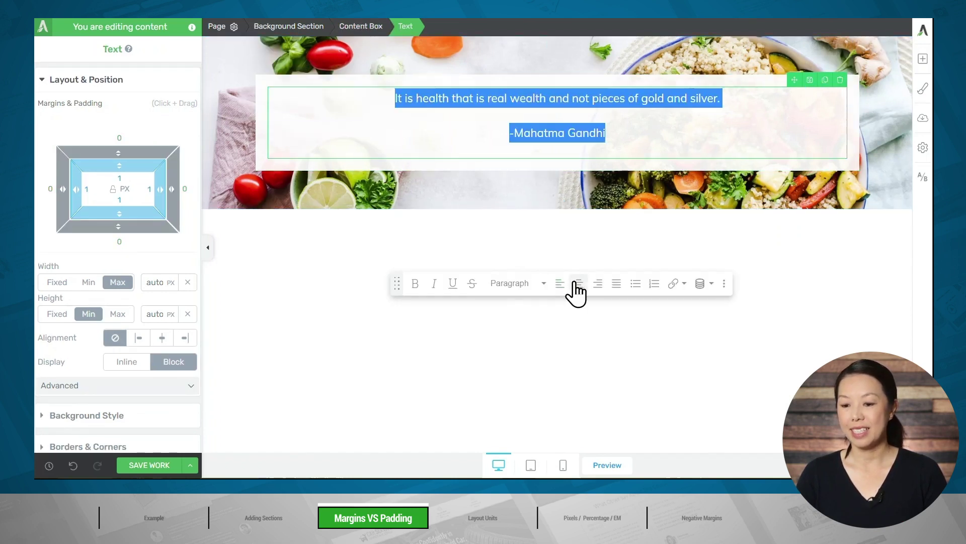
Step: Format the quote sentence above the attribution as Heading 2 and deselect the text
{"action": "left_click", "coordinate": [612, 126]}
{"action": "left_click_drag", "start_coordinate": [725, 99], "coordinate": [362, 101]}
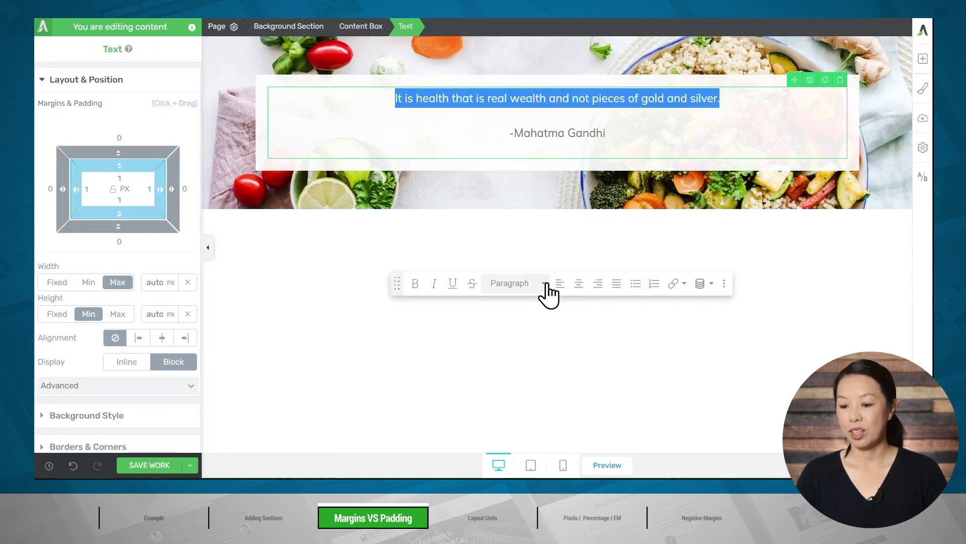
{"action": "left_click", "coordinate": [528, 284]}
{"action": "left_click", "coordinate": [530, 396]}
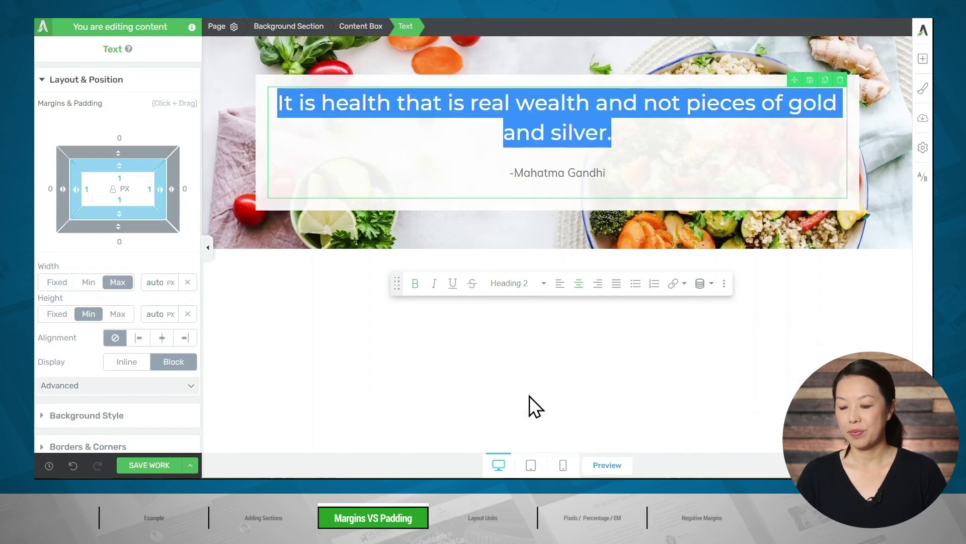
{"action": "left_click", "coordinate": [529, 373]}
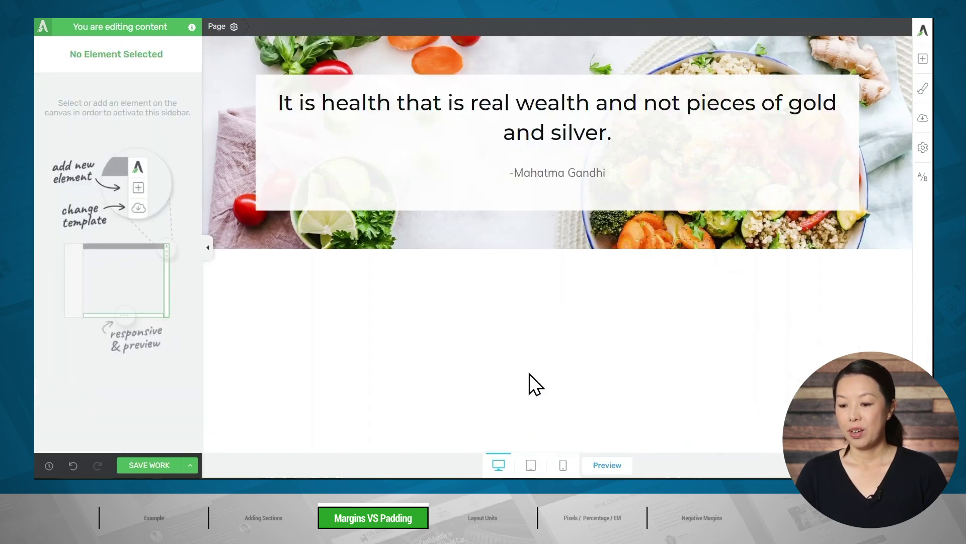
Step: Set the content box's padding to 80 px on all four linked sides
{"action": "left_click", "coordinate": [676, 146]}
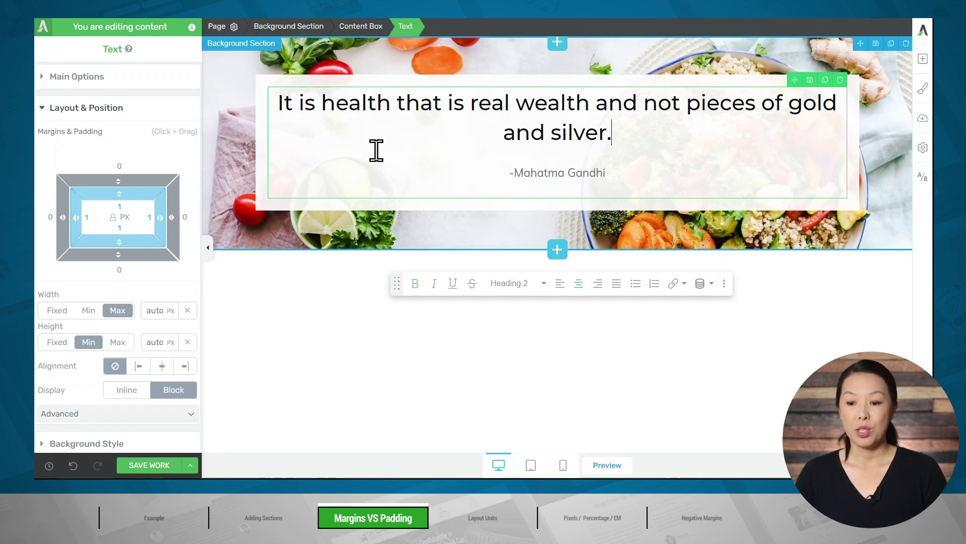
{"action": "left_click", "coordinate": [358, 35]}
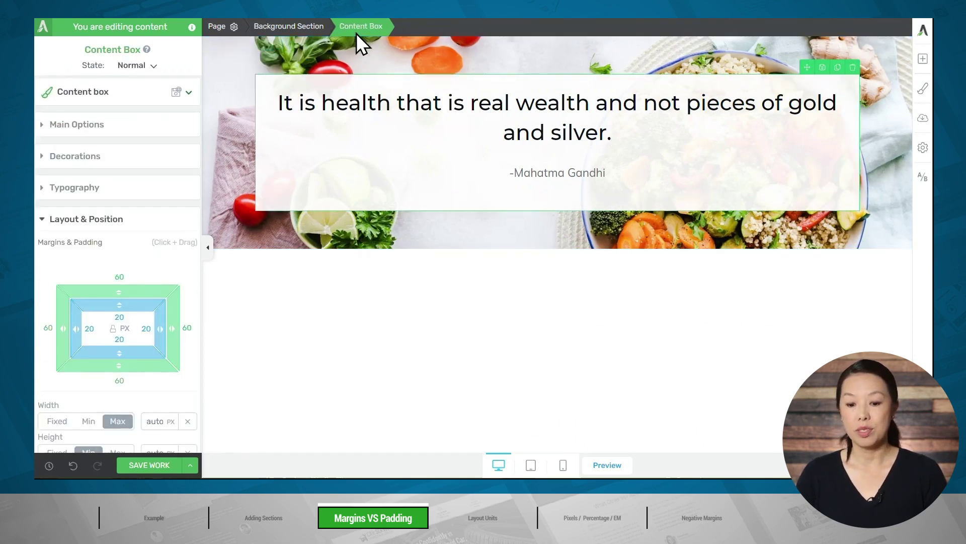
{"action": "left_click", "coordinate": [128, 315]}
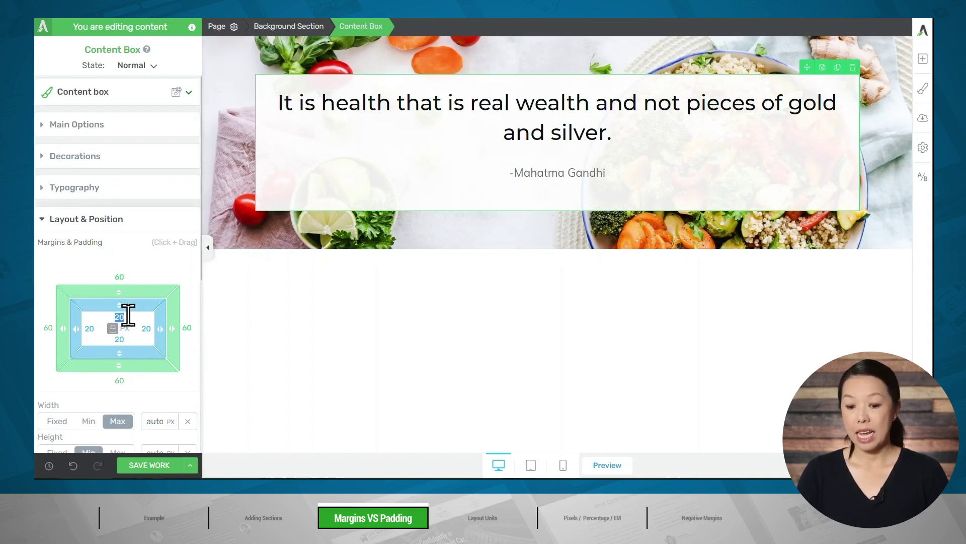
{"action": "type", "text": "80"}
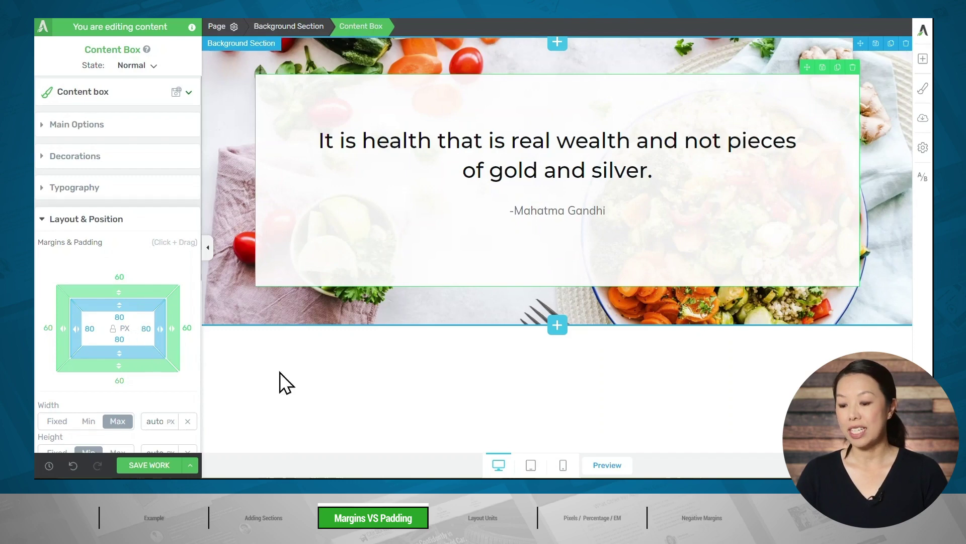
Step: Check the banner's spacing in the tablet and mobile views, then return to the desktop view
{"action": "left_click", "coordinate": [530, 464]}
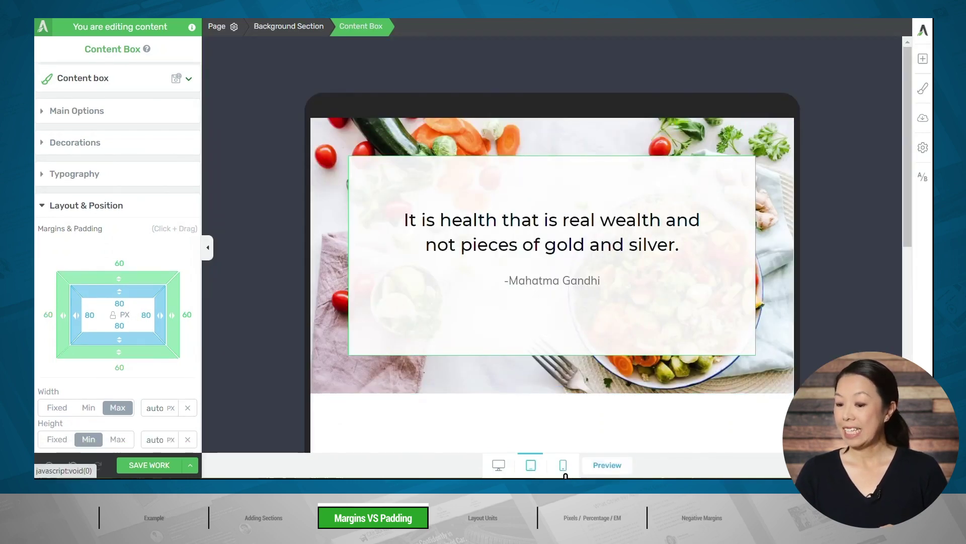
{"action": "left_click", "coordinate": [563, 464]}
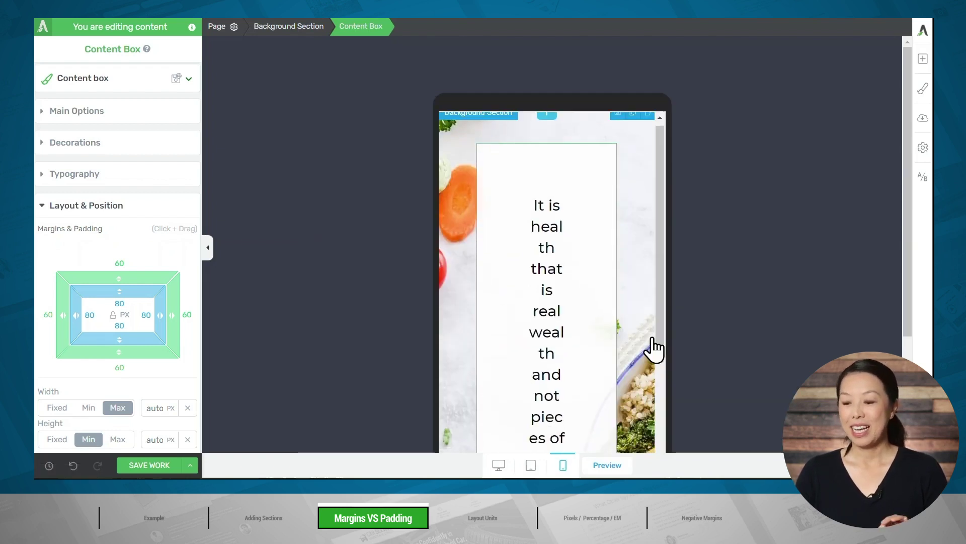
{"action": "left_click", "coordinate": [498, 466]}
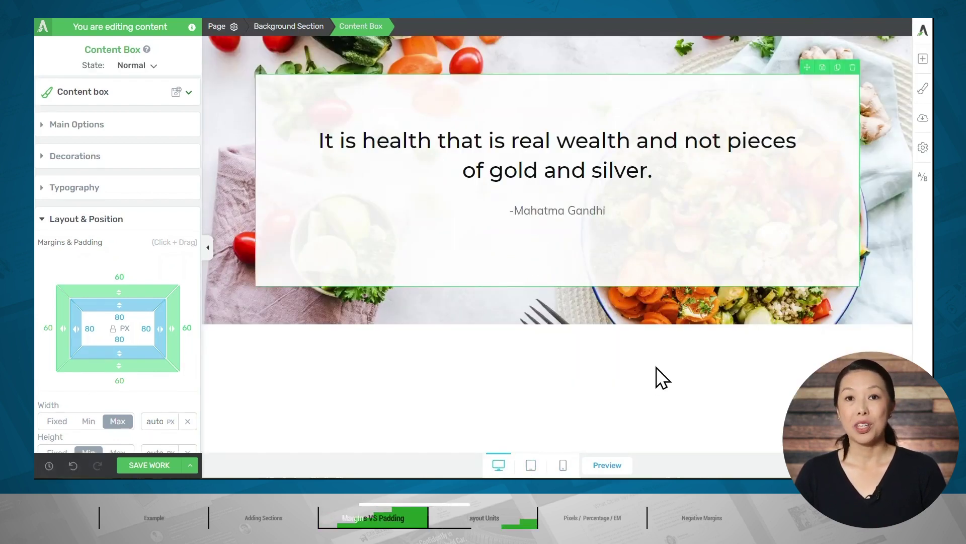
Step: Review the content box's spacing units and narrow the sample page's browser window to compare the 60 pixel and 5.56 percent margins
{"action": "scroll", "coordinate": [138, 331], "scroll_direction": "down", "scroll_amount": 3}
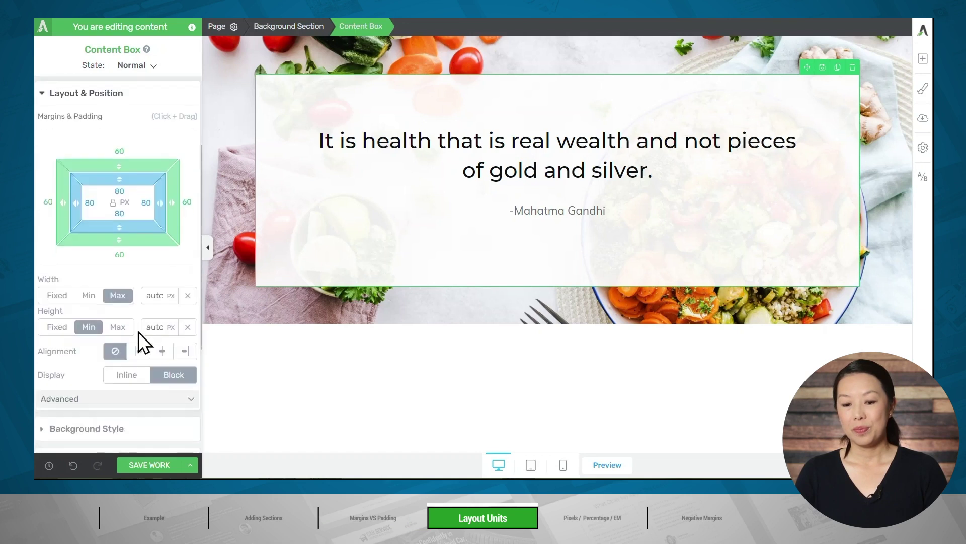
{"action": "left_click", "coordinate": [125, 204]}
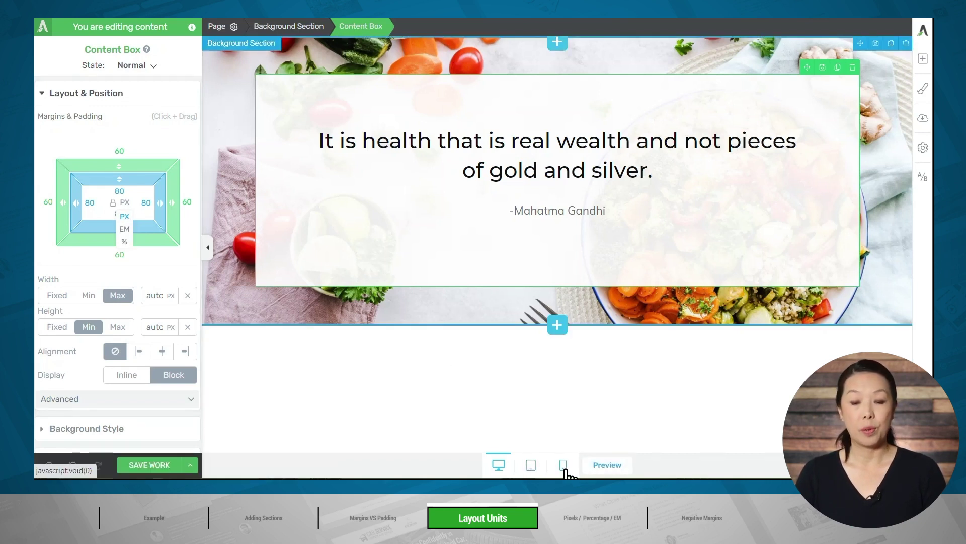
{"action": "left_click", "coordinate": [125, 242]}
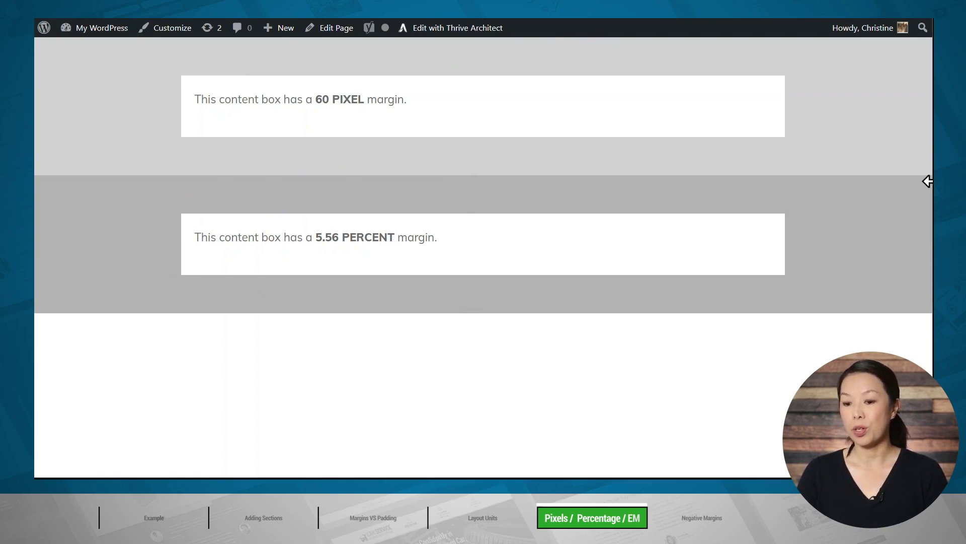
{"action": "left_click_drag", "start_coordinate": [932, 181], "coordinate": [336, 192]}
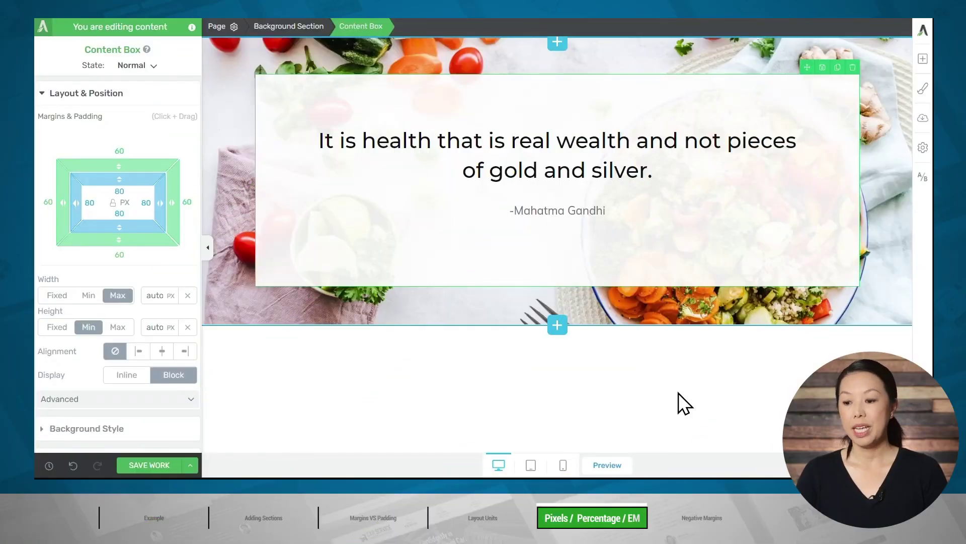
Step: Examine how the pixel-based margin and padding behave on tablet and mobile, and go back to the desktop view
{"action": "left_click", "coordinate": [532, 465]}
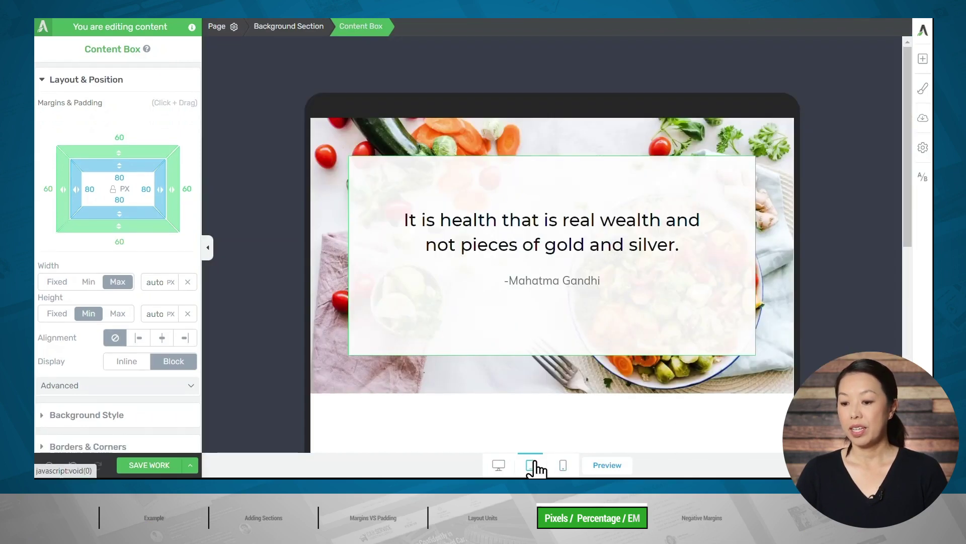
{"action": "left_click", "coordinate": [563, 465]}
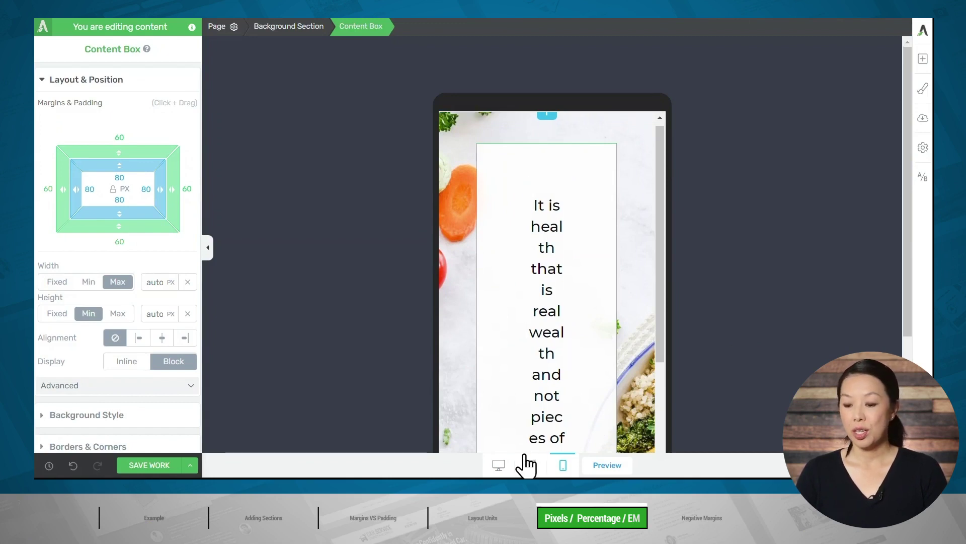
{"action": "left_click", "coordinate": [499, 465]}
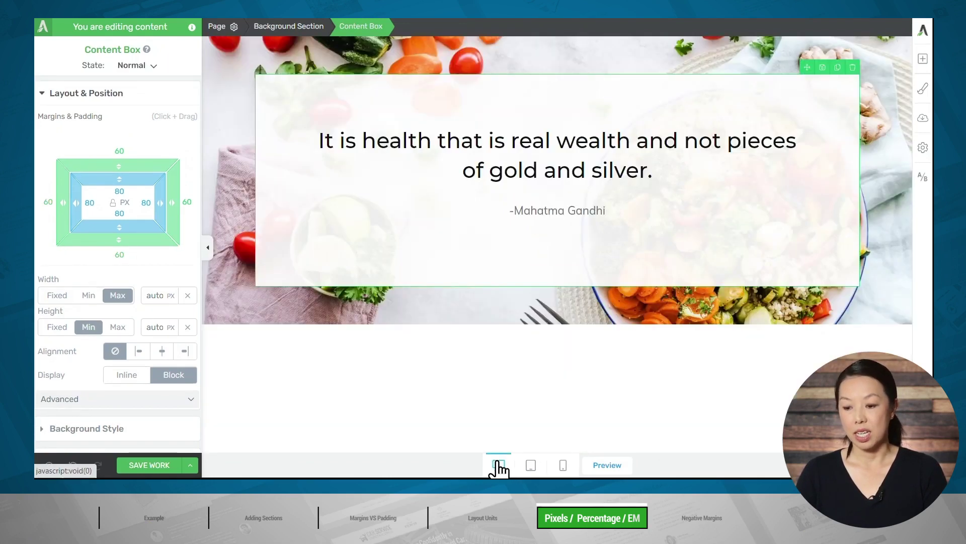
Step: Switch the content box's margin and padding unit from pixels to percent and check the tablet view
{"action": "left_click", "coordinate": [132, 205]}
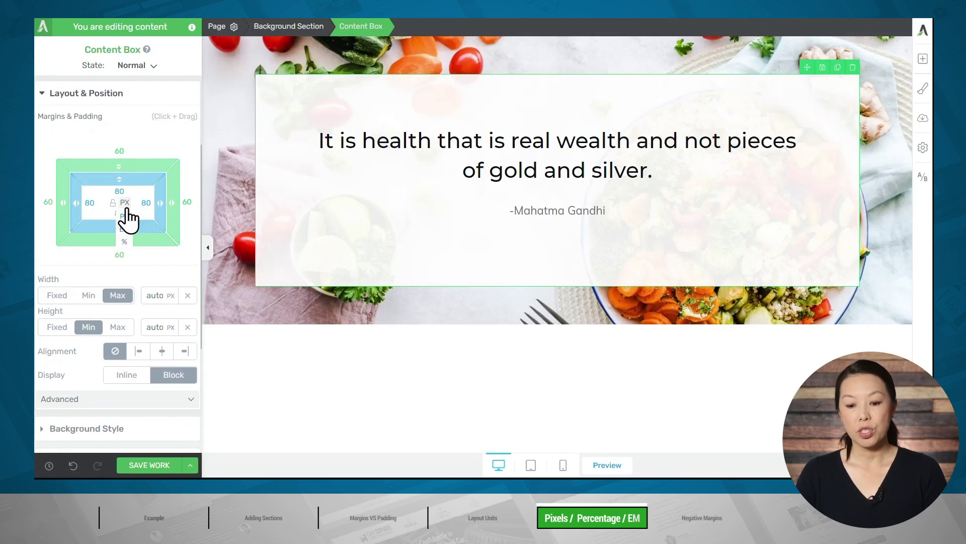
{"action": "left_click", "coordinate": [126, 236]}
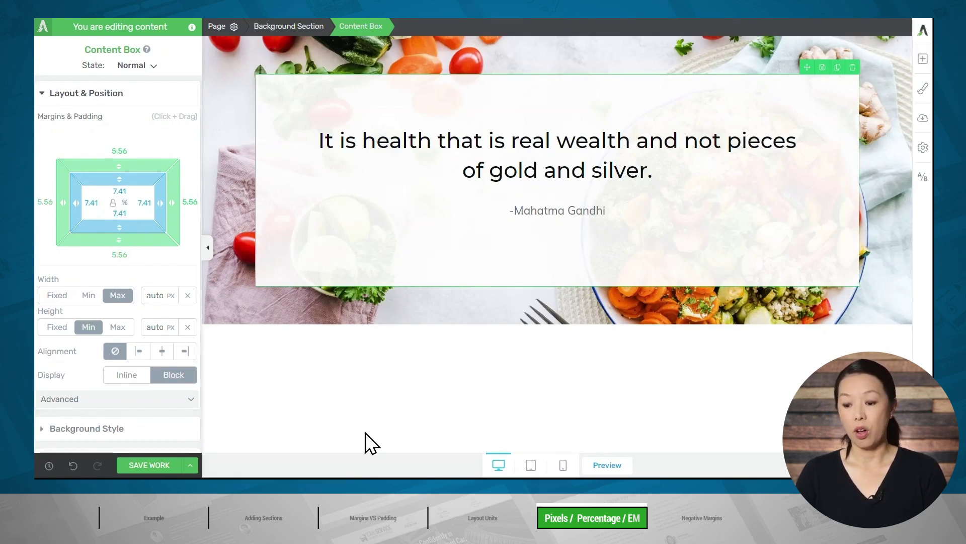
{"action": "left_click", "coordinate": [532, 465]}
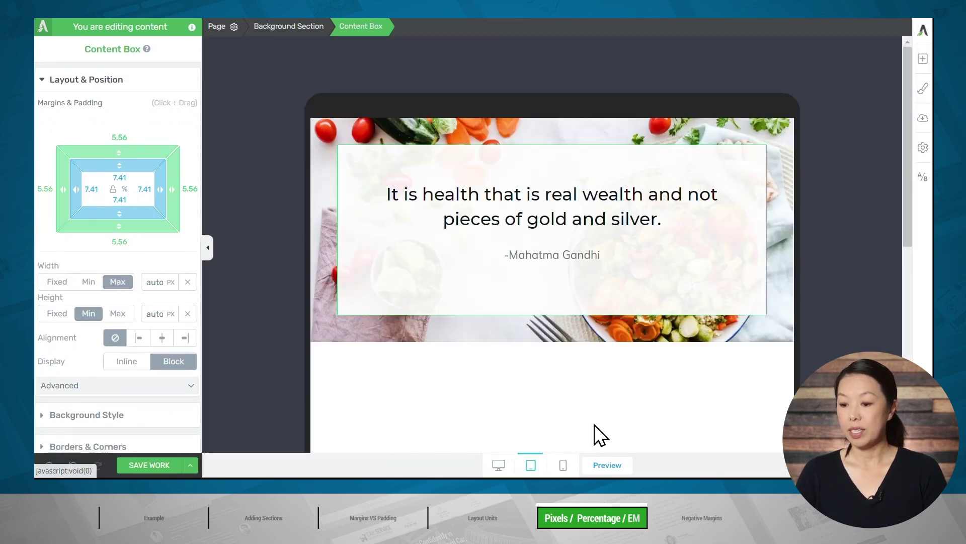